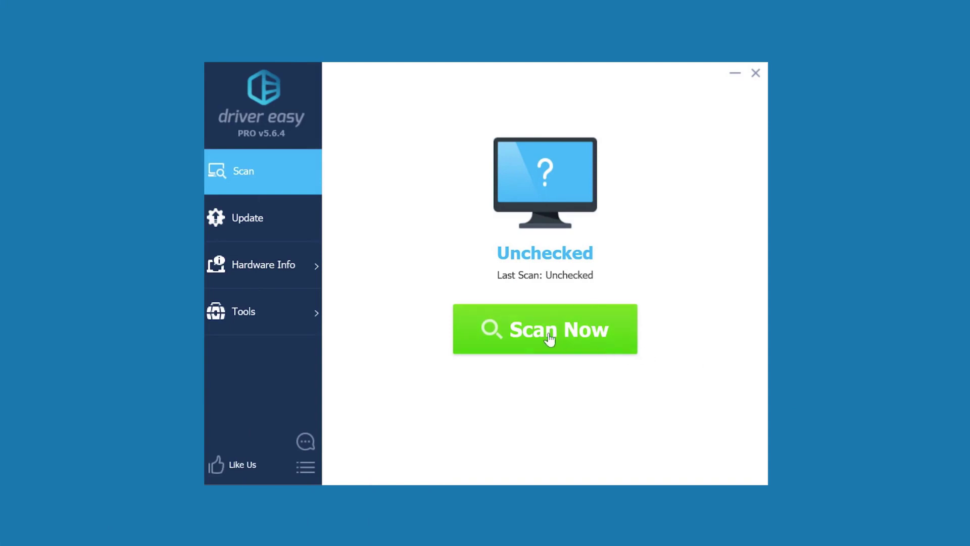
Scan the PC for outdated drivers and update all four found drivers at once
left_click(550, 338)
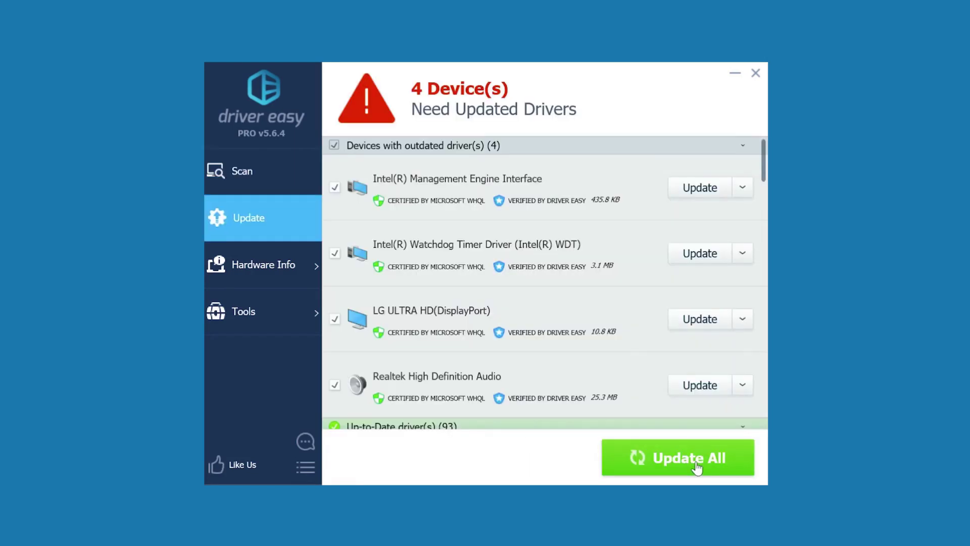
left_click(697, 464)
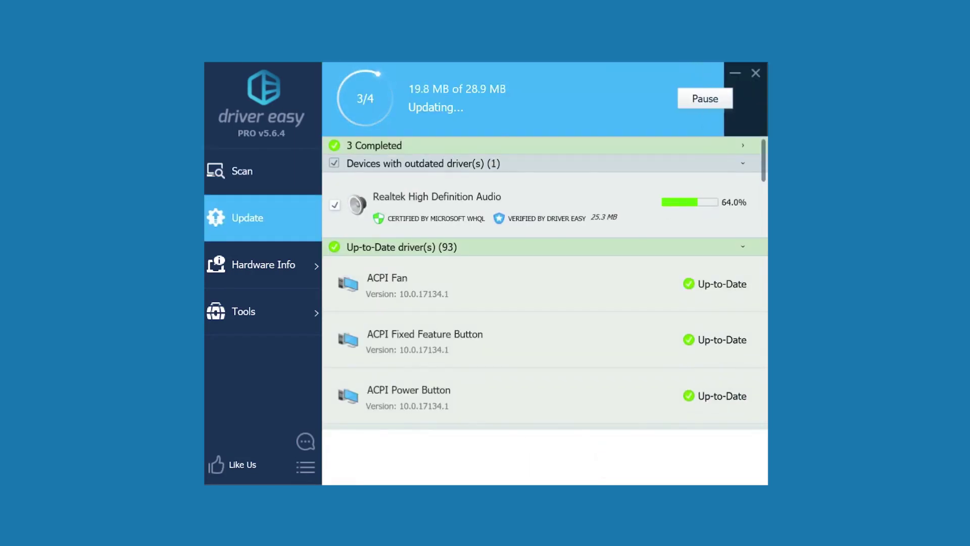